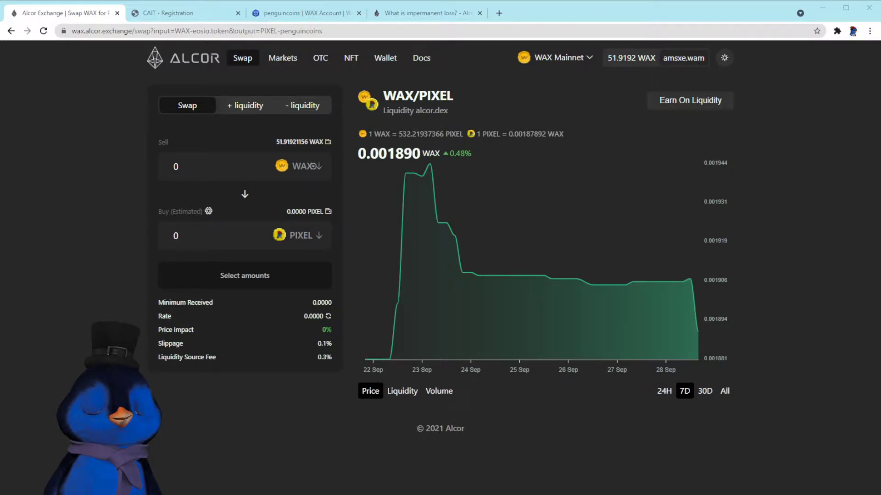
Enter 25 as the WAX sell amount and swap it into PIXEL.
{"action": "double_click", "coordinate": [171, 170]}
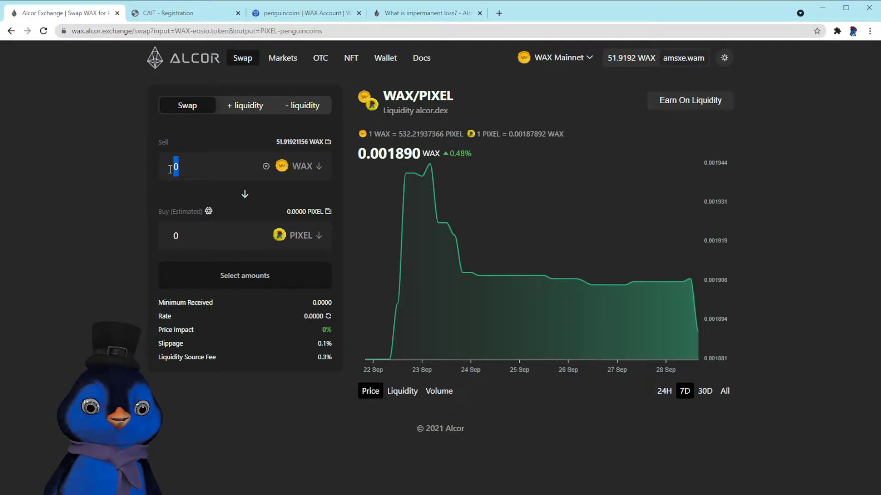
{"action": "type", "text": "25"}
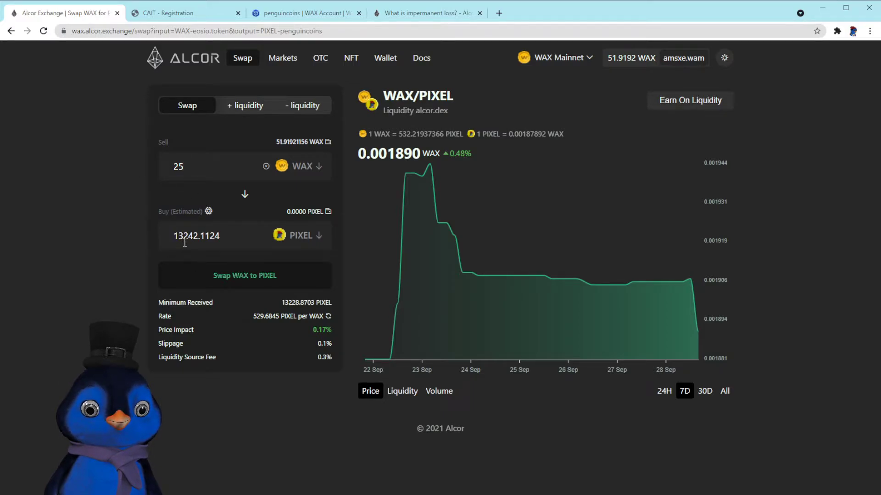
{"action": "left_click", "coordinate": [236, 277]}
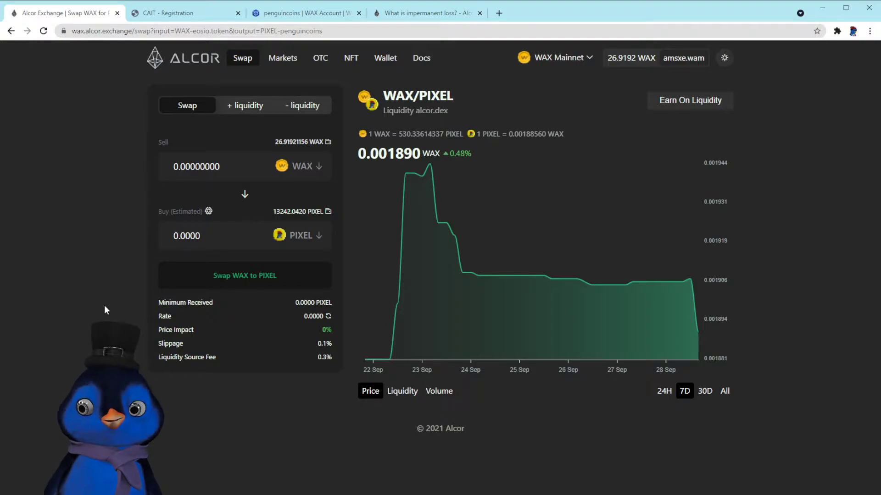
Provide the full 13,242 PIXEL balance plus about 24.97 WAX as WAX/PIXEL pool liquidity.
{"action": "left_click", "coordinate": [242, 108]}
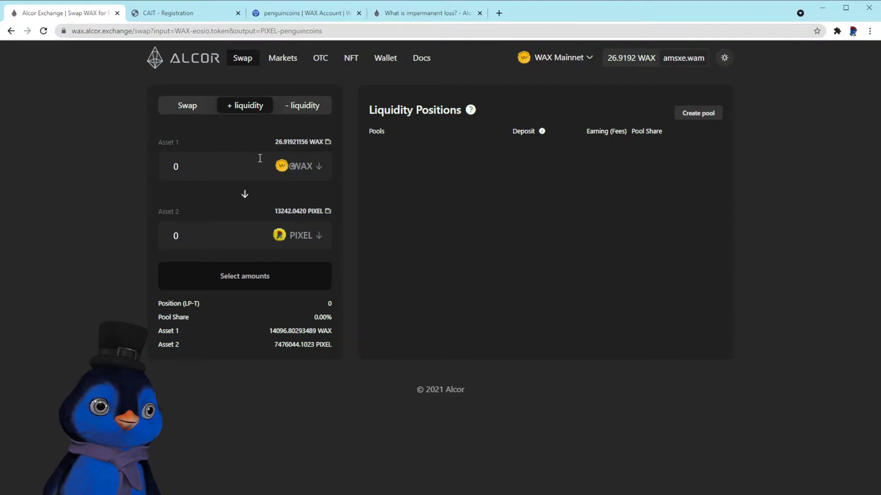
{"action": "left_click", "coordinate": [245, 196]}
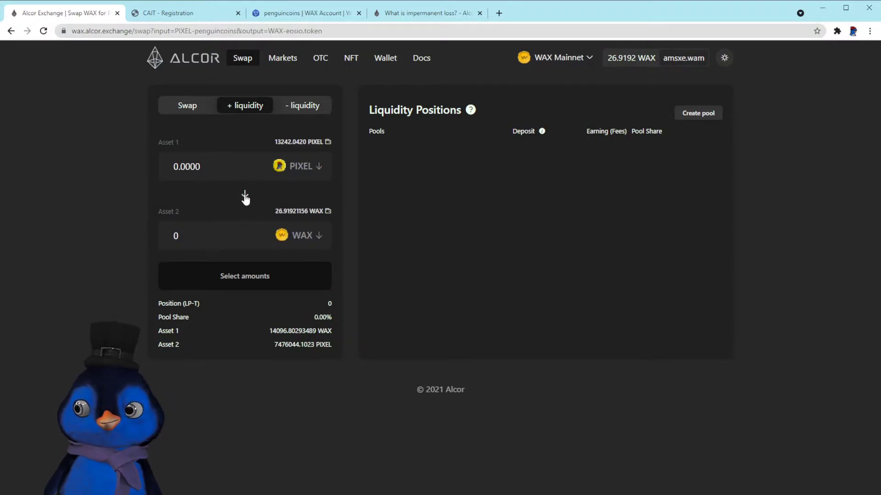
{"action": "left_click", "coordinate": [284, 145]}
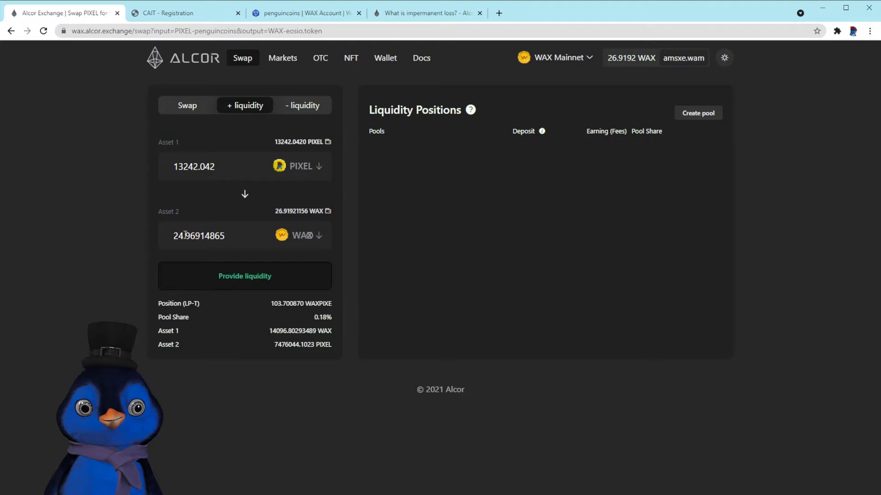
{"action": "mouse_move", "coordinate": [207, 236]}
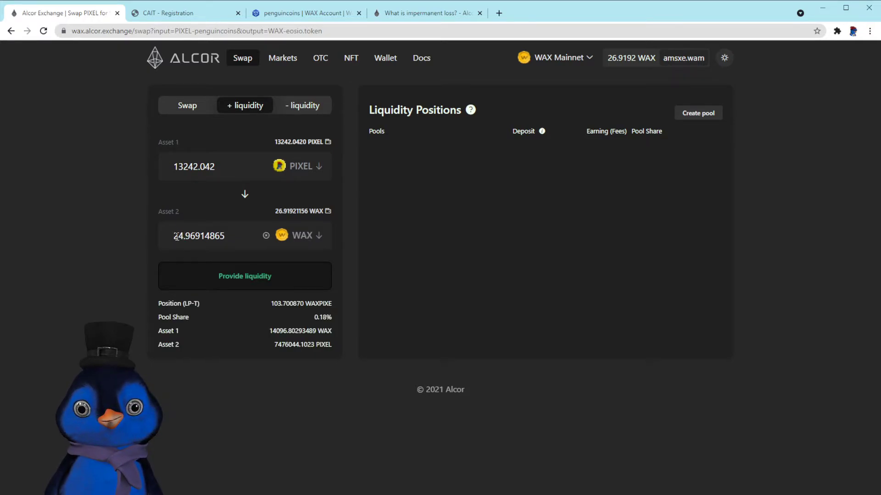
{"action": "left_click", "coordinate": [242, 278]}
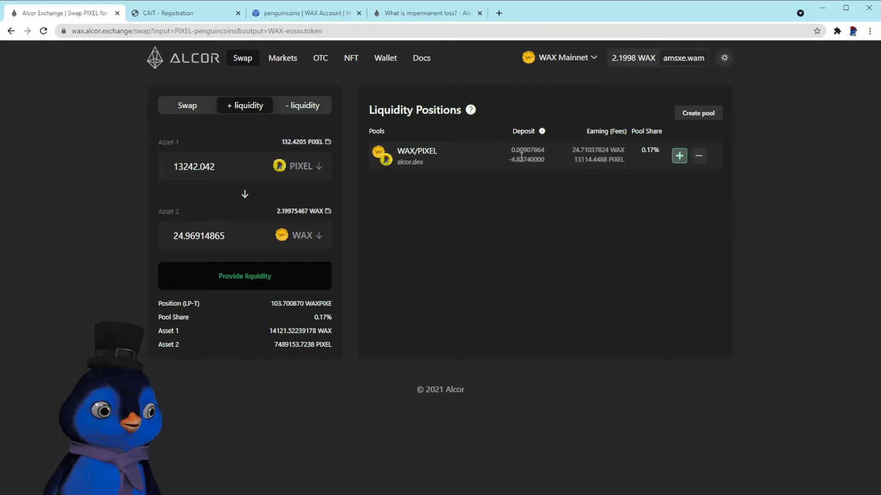
Reload Alcor, return to the liquidity view and reconnect the wallet to load positions.
{"action": "left_click", "coordinate": [44, 31]}
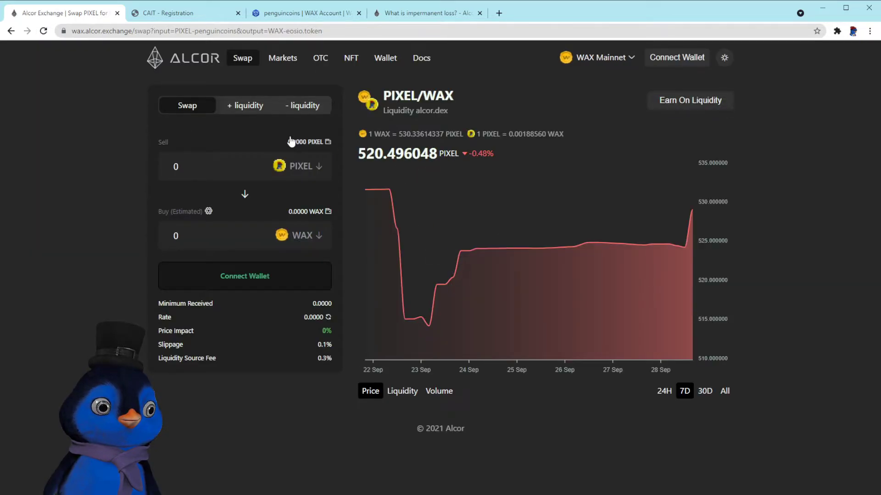
{"action": "left_click", "coordinate": [248, 112]}
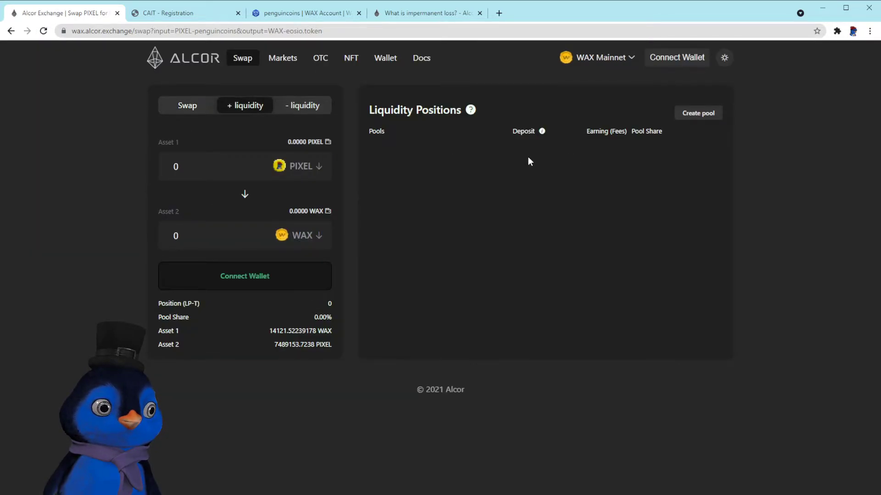
{"action": "left_click", "coordinate": [677, 58]}
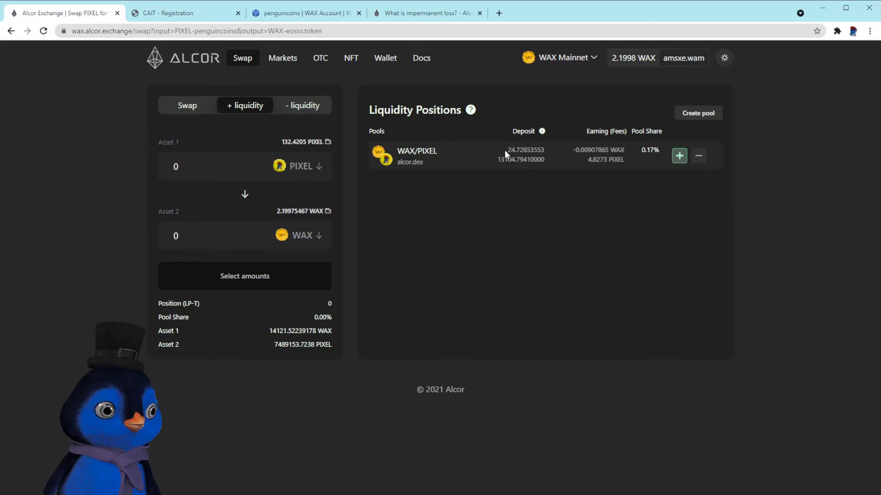
Inspect the position's deposit of 24.73 WAX and 13,104.79 PIXEL at 0.17% share.
{"action": "left_click_drag", "start_coordinate": [506, 150], "coordinate": [543, 150]}
{"action": "triple_click", "coordinate": [544, 149]}
{"action": "left_click", "coordinate": [533, 148]}
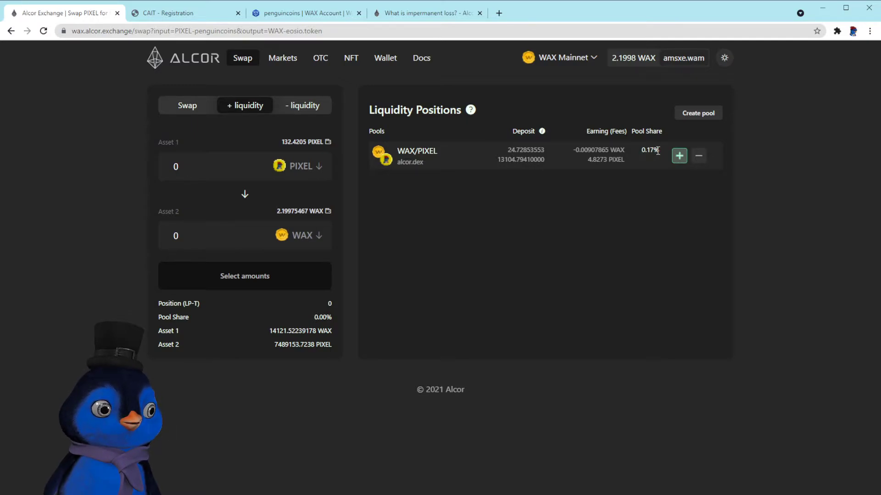
{"action": "left_click", "coordinate": [523, 152]}
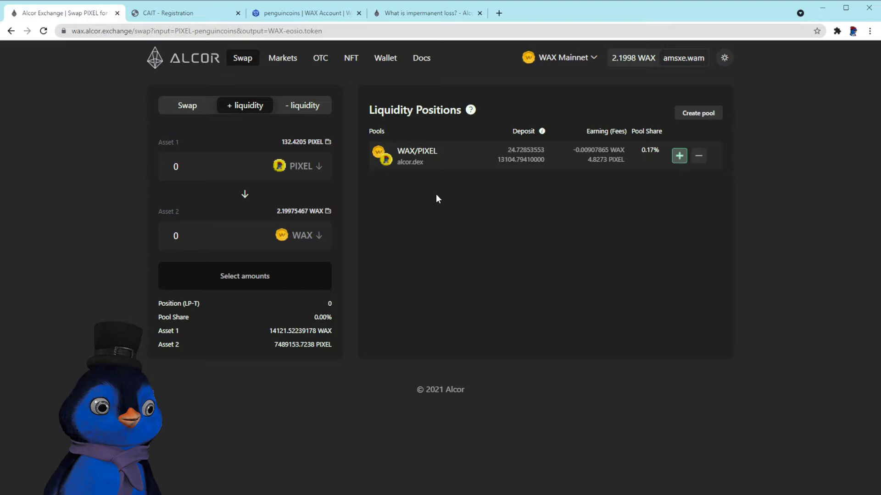
Log in to CAIT with the WAX cloud wallet and register the account for rewards.
{"action": "left_click", "coordinate": [167, 14]}
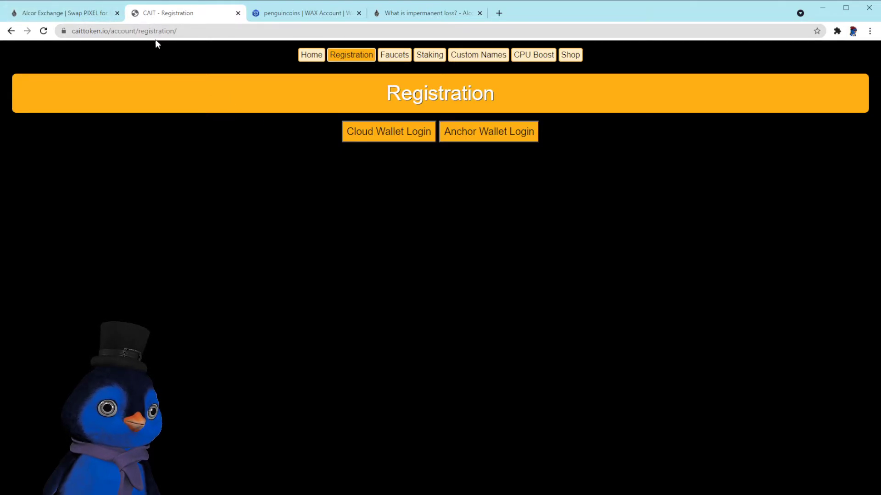
{"action": "left_click", "coordinate": [383, 137]}
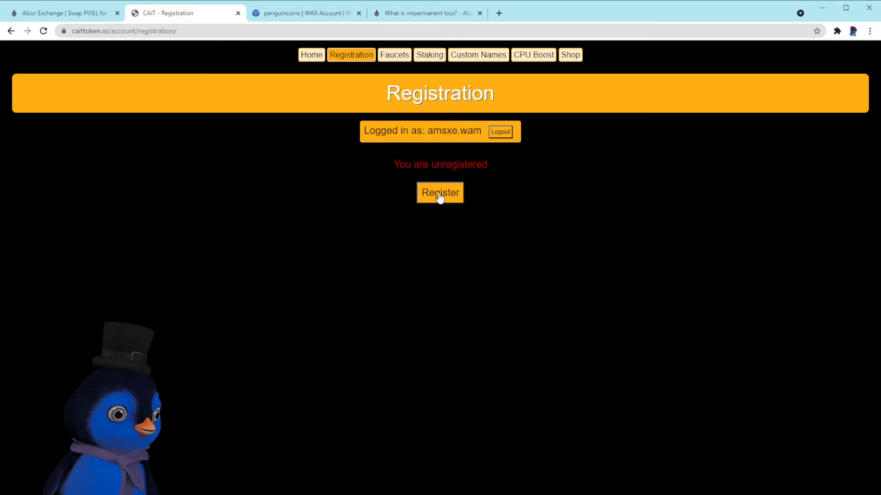
{"action": "left_click", "coordinate": [439, 197]}
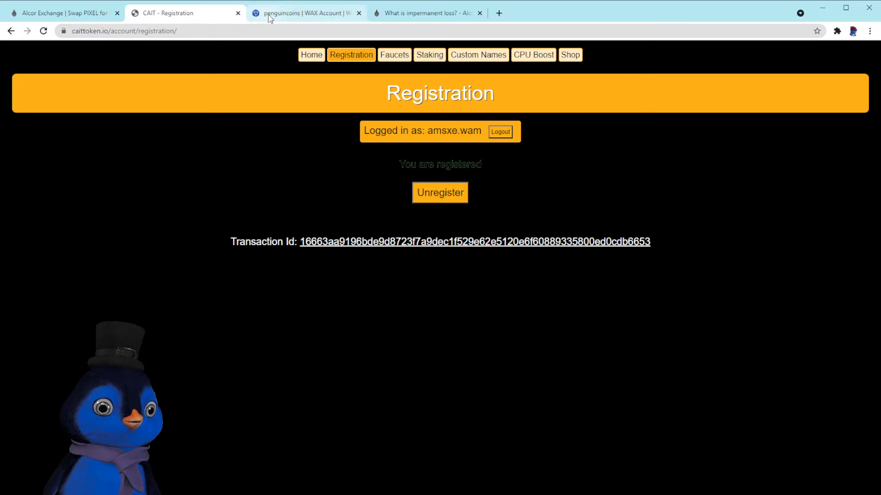
Check penguincoins' CAIT WAX/PIXEL LP reward transfers on Bloks, then open the impermanent loss article.
{"action": "left_click", "coordinate": [284, 19]}
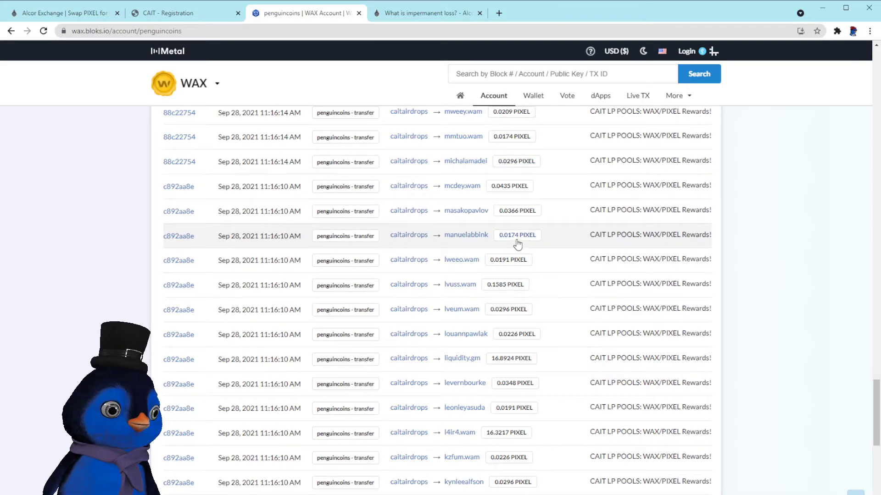
{"action": "left_click", "coordinate": [64, 13]}
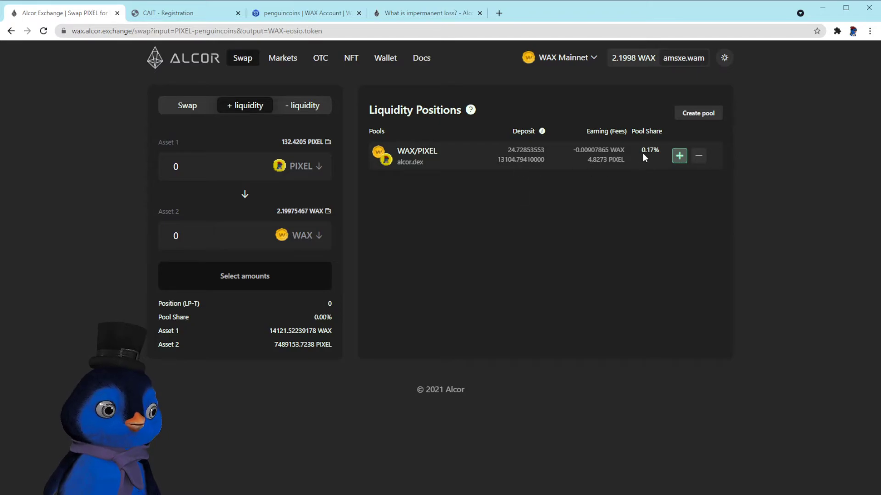
{"action": "left_click", "coordinate": [284, 14]}
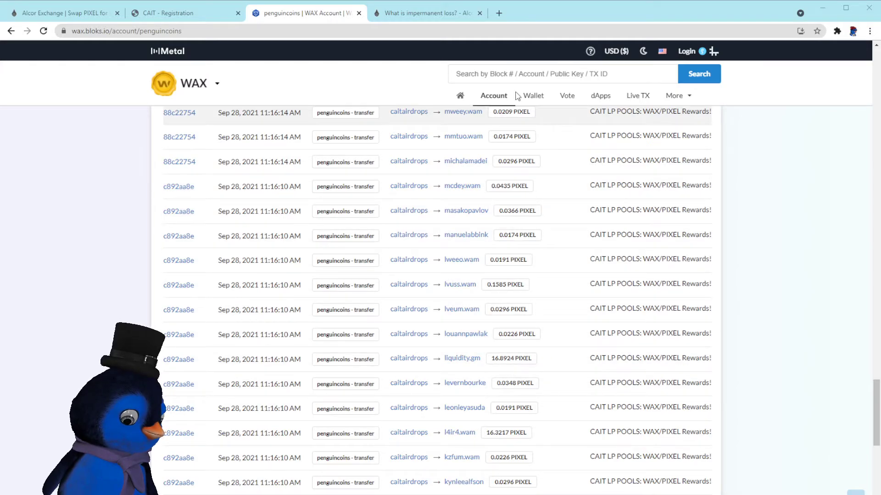
{"action": "left_click", "coordinate": [407, 13]}
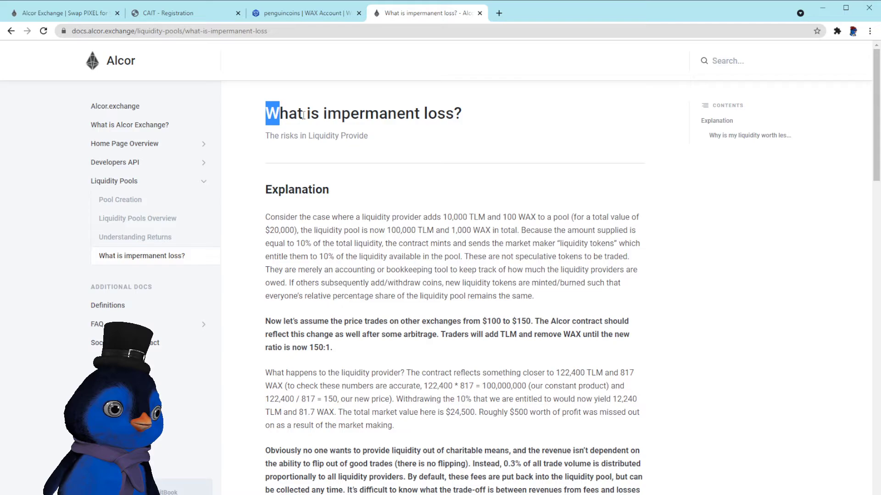
{"action": "left_click_drag", "start_coordinate": [266, 113], "coordinate": [491, 116]}
{"action": "triple_click", "coordinate": [373, 113]}
{"action": "left_click", "coordinate": [373, 114]}
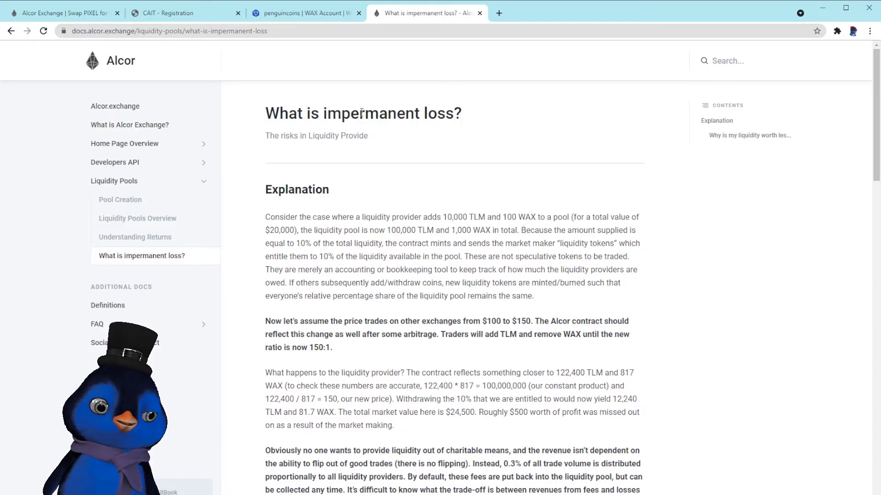
{"action": "triple_click", "coordinate": [379, 112]}
{"action": "left_click", "coordinate": [64, 13]}
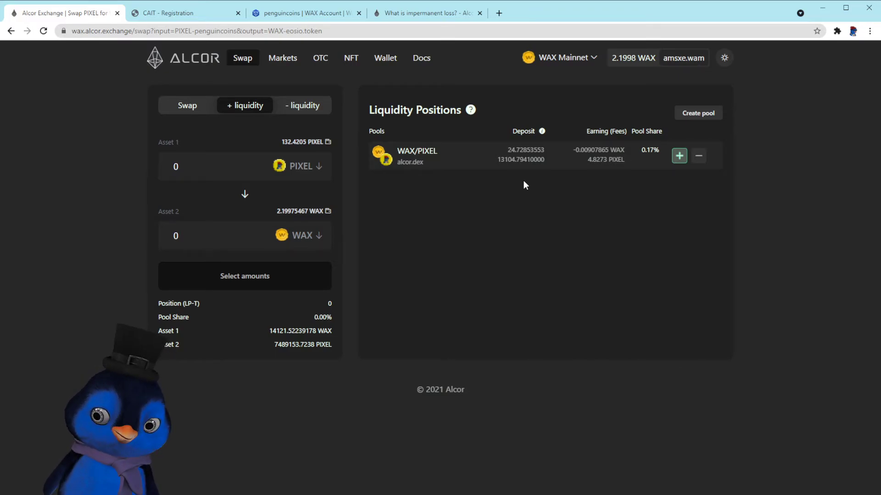
{"action": "left_click", "coordinate": [393, 21]}
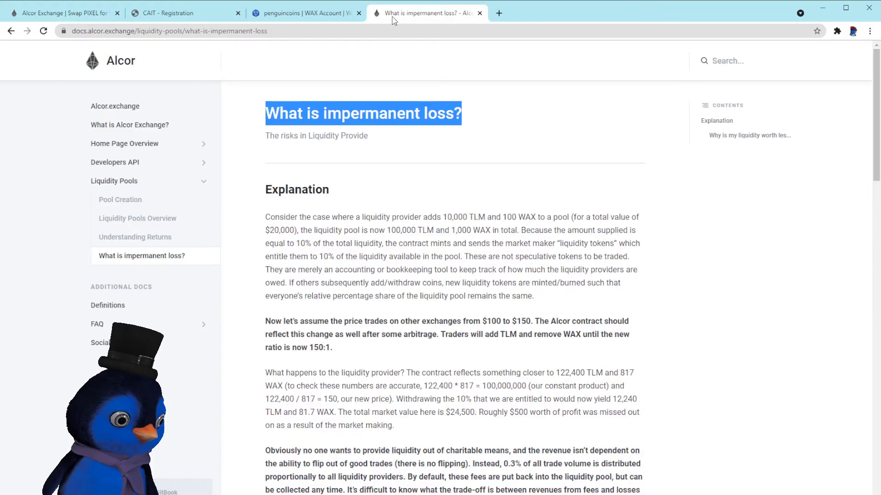
{"action": "left_click", "coordinate": [499, 13]}
{"action": "key", "text": "ctrl+v"}
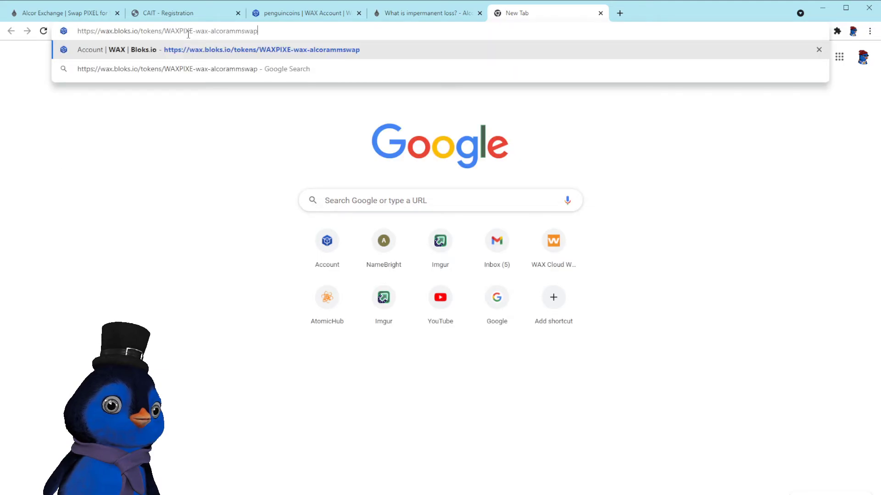
{"action": "key", "text": "Return"}
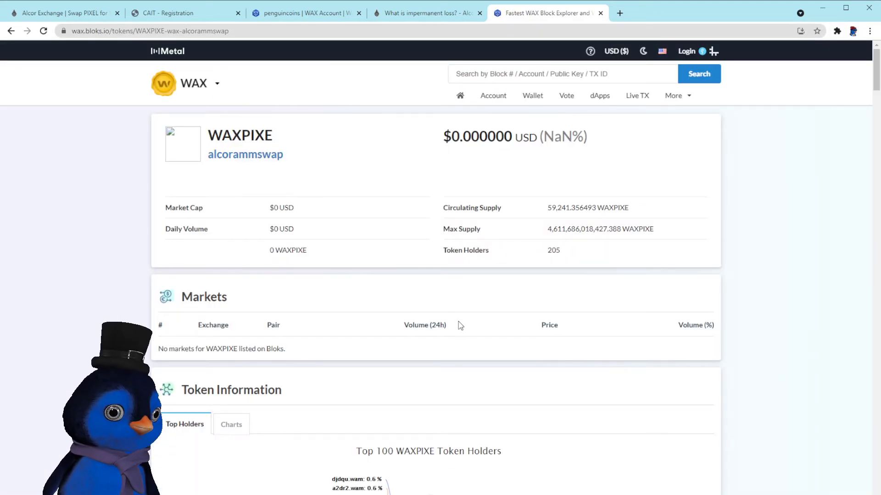
{"action": "scroll", "coordinate": [458, 321], "scroll_direction": "down", "scroll_amount": 4}
{"action": "scroll", "coordinate": [458, 321], "scroll_direction": "down", "scroll_amount": 3}
{"action": "scroll", "coordinate": [472, 323], "scroll_direction": "down", "scroll_amount": 3}
{"action": "scroll", "coordinate": [473, 323], "scroll_direction": "up", "scroll_amount": 3}
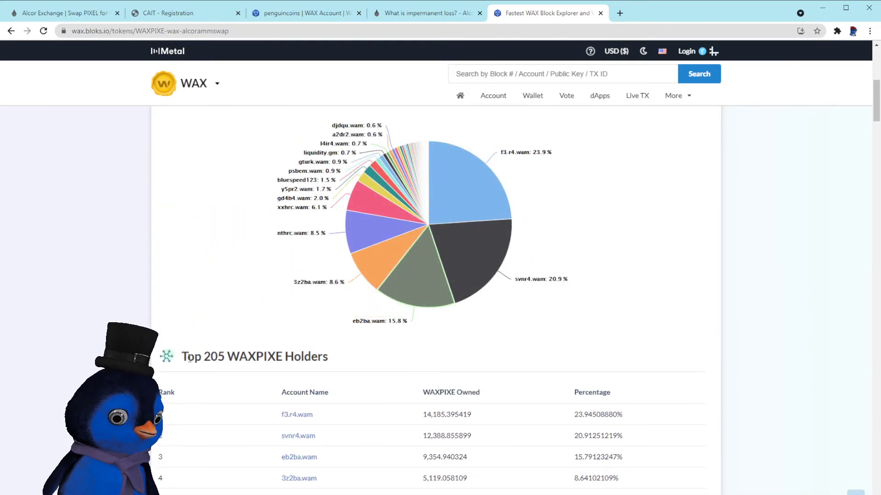
{"action": "scroll", "coordinate": [375, 386], "scroll_direction": "down", "scroll_amount": 2}
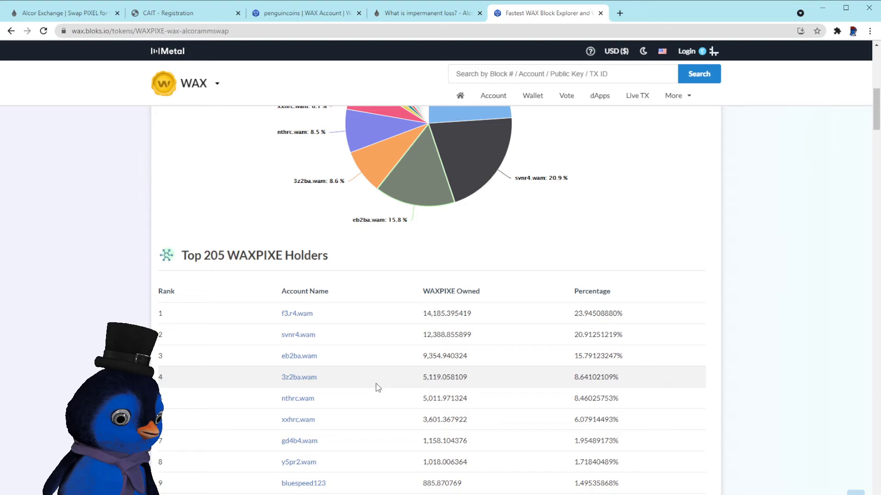
{"action": "scroll", "coordinate": [376, 387], "scroll_direction": "up", "scroll_amount": 3}
{"action": "scroll", "coordinate": [335, 381], "scroll_direction": "down", "scroll_amount": 3}
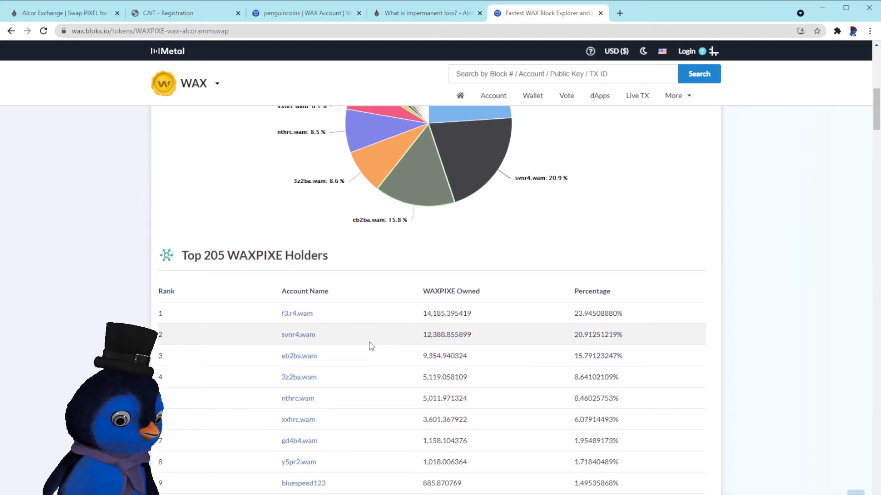
{"action": "scroll", "coordinate": [363, 345], "scroll_direction": "down", "scroll_amount": 1}
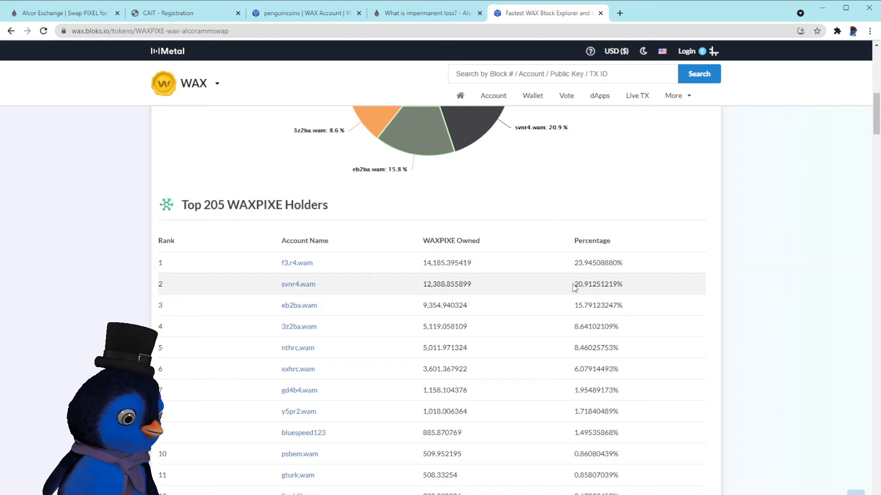
{"action": "left_click_drag", "start_coordinate": [573, 284], "coordinate": [623, 284]}
{"action": "left_click_drag", "start_coordinate": [574, 305], "coordinate": [622, 306]}
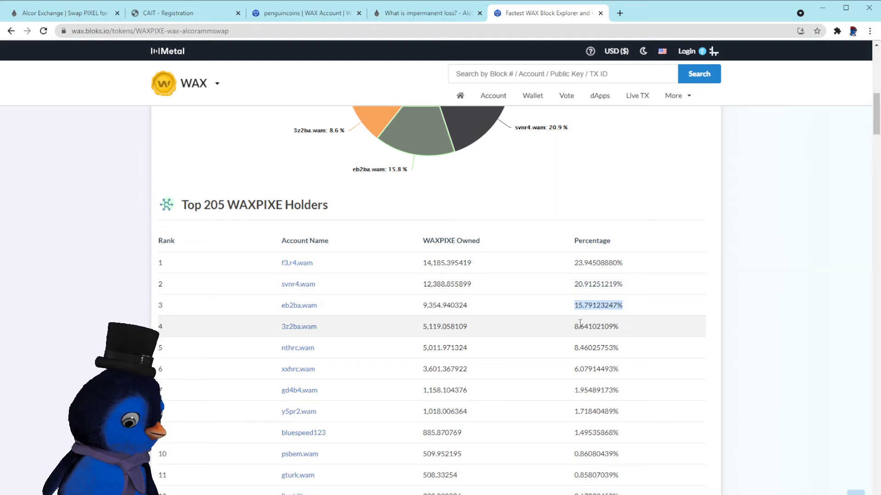
{"action": "left_click_drag", "start_coordinate": [574, 326], "coordinate": [619, 326]}
{"action": "scroll", "coordinate": [583, 324], "scroll_direction": "down", "scroll_amount": 5}
{"action": "scroll", "coordinate": [583, 323], "scroll_direction": "down", "scroll_amount": 4}
{"action": "scroll", "coordinate": [585, 323], "scroll_direction": "down", "scroll_amount": 5}
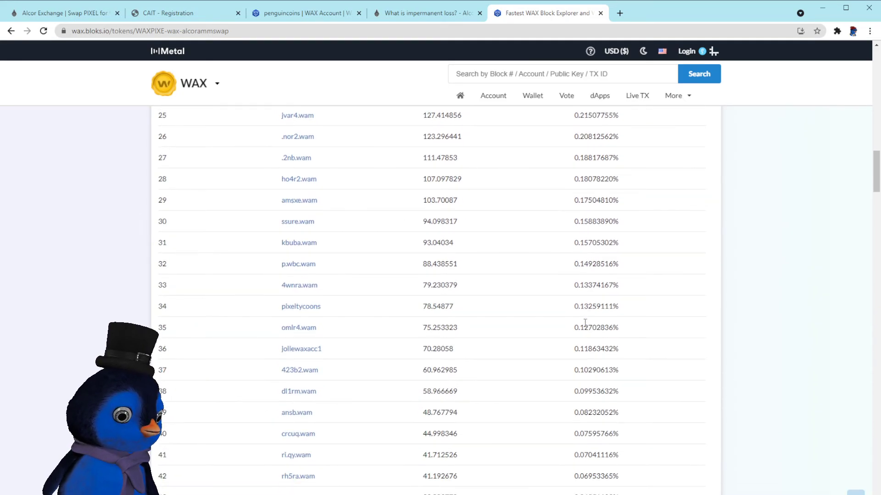
{"action": "scroll", "coordinate": [583, 327], "scroll_direction": "down", "scroll_amount": 2}
{"action": "scroll", "coordinate": [576, 330], "scroll_direction": "down", "scroll_amount": 3}
{"action": "scroll", "coordinate": [573, 333], "scroll_direction": "down", "scroll_amount": 2}
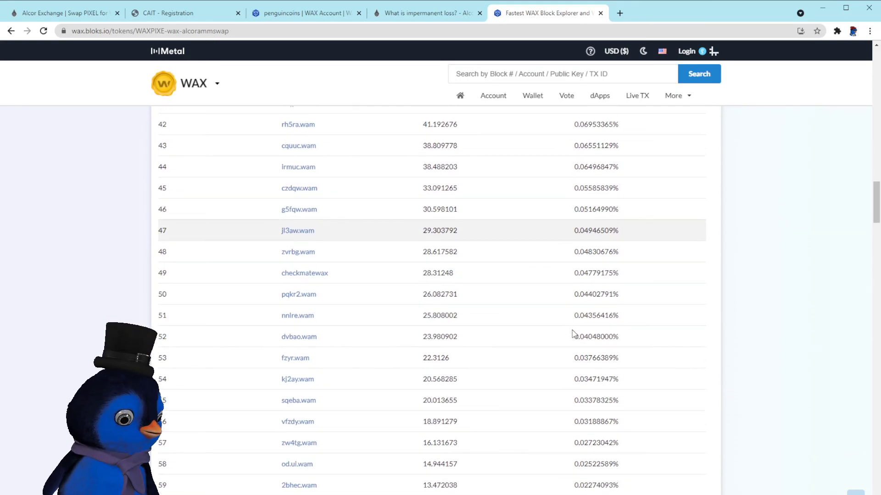
{"action": "scroll", "coordinate": [576, 337], "scroll_direction": "down", "scroll_amount": 2}
{"action": "scroll", "coordinate": [575, 338], "scroll_direction": "down", "scroll_amount": 2}
{"action": "scroll", "coordinate": [574, 339], "scroll_direction": "down", "scroll_amount": 1}
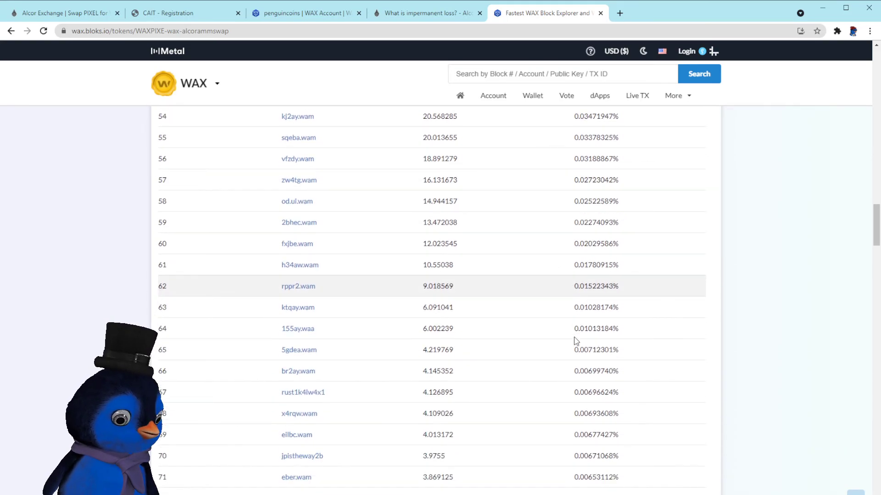
{"action": "scroll", "coordinate": [575, 340], "scroll_direction": "down", "scroll_amount": 2}
{"action": "scroll", "coordinate": [576, 337], "scroll_direction": "down", "scroll_amount": 3}
{"action": "scroll", "coordinate": [577, 334], "scroll_direction": "down", "scroll_amount": 2}
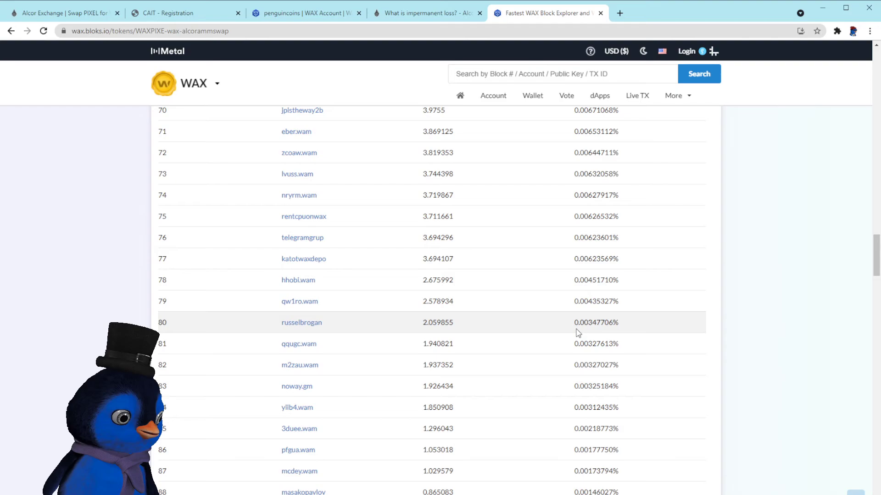
{"action": "scroll", "coordinate": [577, 334], "scroll_direction": "down", "scroll_amount": 3}
{"action": "scroll", "coordinate": [571, 341], "scroll_direction": "down", "scroll_amount": 2}
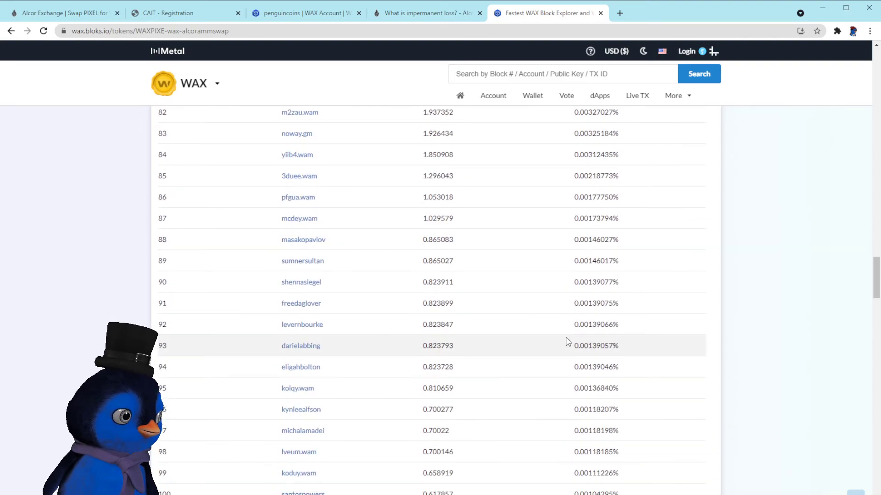
{"action": "scroll", "coordinate": [568, 342], "scroll_direction": "down", "scroll_amount": 1}
{"action": "scroll", "coordinate": [568, 341], "scroll_direction": "down", "scroll_amount": 2}
{"action": "scroll", "coordinate": [568, 341], "scroll_direction": "down", "scroll_amount": 1}
{"action": "scroll", "coordinate": [569, 339], "scroll_direction": "down", "scroll_amount": 2}
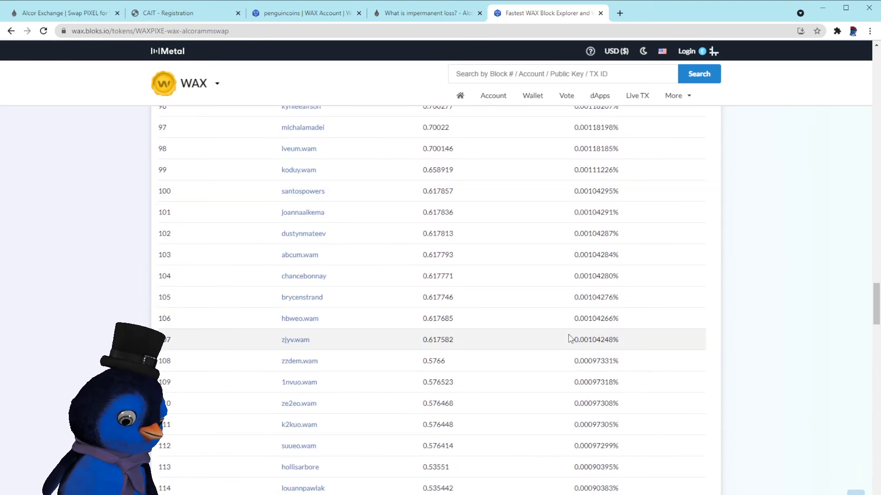
{"action": "scroll", "coordinate": [569, 338], "scroll_direction": "down", "scroll_amount": 1}
{"action": "scroll", "coordinate": [571, 321], "scroll_direction": "down", "scroll_amount": 1}
{"action": "scroll", "coordinate": [564, 307], "scroll_direction": "down", "scroll_amount": 1}
{"action": "scroll", "coordinate": [555, 314], "scroll_direction": "down", "scroll_amount": 1}
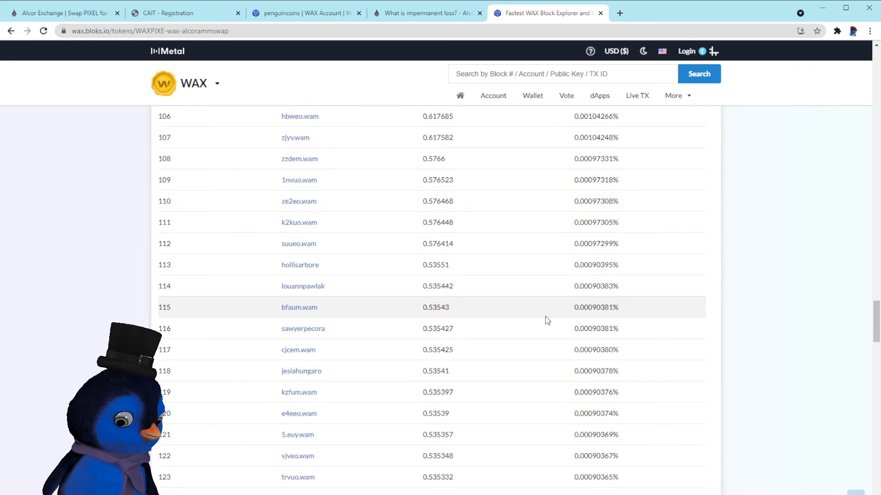
{"action": "scroll", "coordinate": [563, 316], "scroll_direction": "down", "scroll_amount": 3}
{"action": "scroll", "coordinate": [543, 294], "scroll_direction": "down", "scroll_amount": 3}
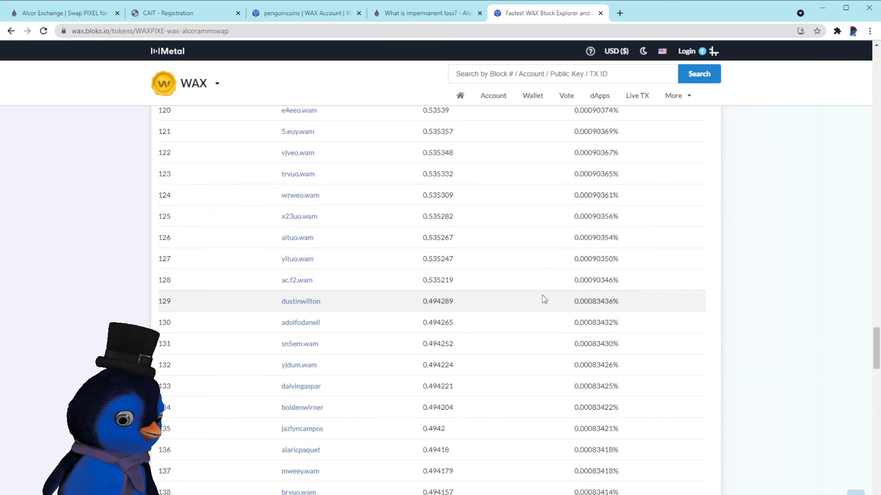
{"action": "scroll", "coordinate": [544, 298], "scroll_direction": "down", "scroll_amount": 4}
{"action": "scroll", "coordinate": [552, 297], "scroll_direction": "down", "scroll_amount": 3}
{"action": "scroll", "coordinate": [553, 297], "scroll_direction": "down", "scroll_amount": 3}
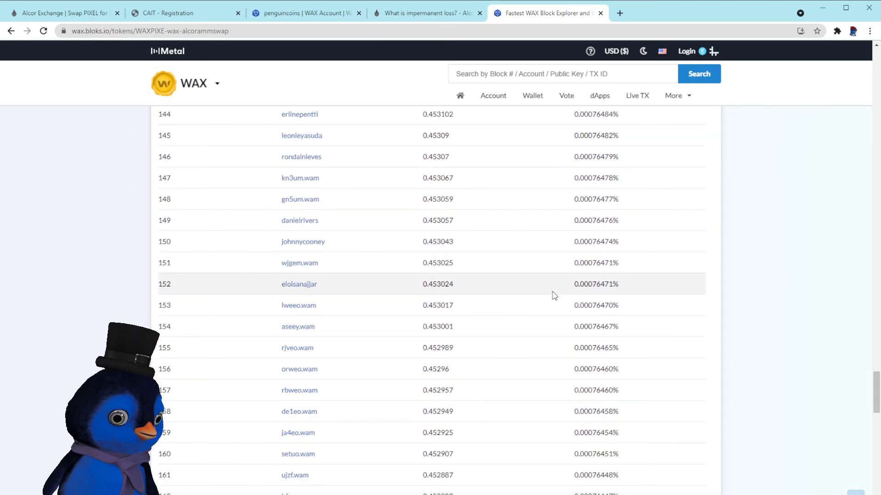
{"action": "scroll", "coordinate": [554, 296], "scroll_direction": "down", "scroll_amount": 1}
{"action": "scroll", "coordinate": [553, 294], "scroll_direction": "down", "scroll_amount": 3}
{"action": "scroll", "coordinate": [553, 293], "scroll_direction": "down", "scroll_amount": 4}
{"action": "scroll", "coordinate": [555, 294], "scroll_direction": "down", "scroll_amount": 3}
{"action": "scroll", "coordinate": [555, 295], "scroll_direction": "down", "scroll_amount": 2}
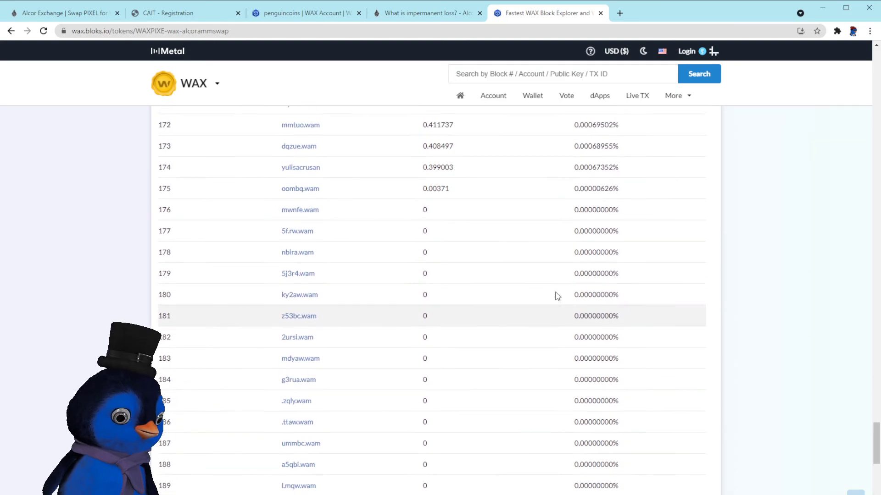
{"action": "scroll", "coordinate": [556, 295], "scroll_direction": "up", "scroll_amount": 2}
{"action": "left_click_drag", "start_coordinate": [532, 274], "coordinate": [287, 244]}
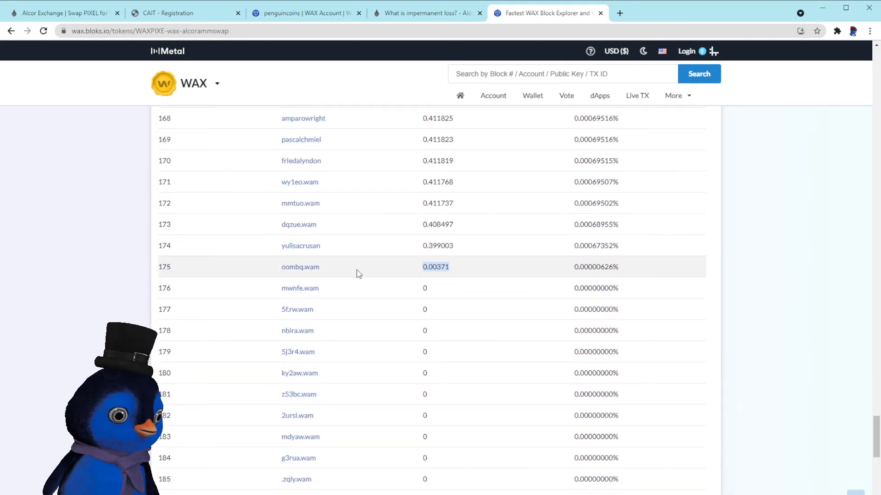
{"action": "scroll", "coordinate": [599, 287], "scroll_direction": "up", "scroll_amount": 1}
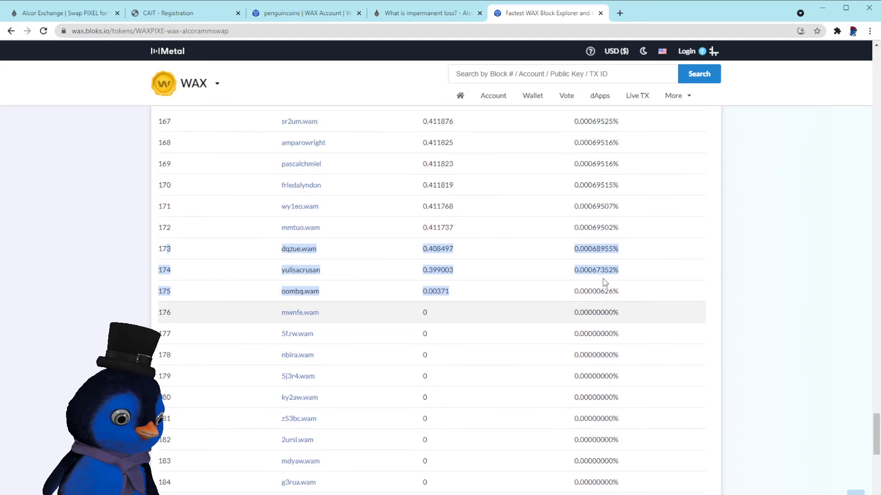
{"action": "scroll", "coordinate": [598, 294], "scroll_direction": "up", "scroll_amount": 11}
{"action": "scroll", "coordinate": [597, 297], "scroll_direction": "up", "scroll_amount": 10}
{"action": "scroll", "coordinate": [598, 297], "scroll_direction": "up", "scroll_amount": 8}
{"action": "scroll", "coordinate": [598, 297], "scroll_direction": "up", "scroll_amount": 11}
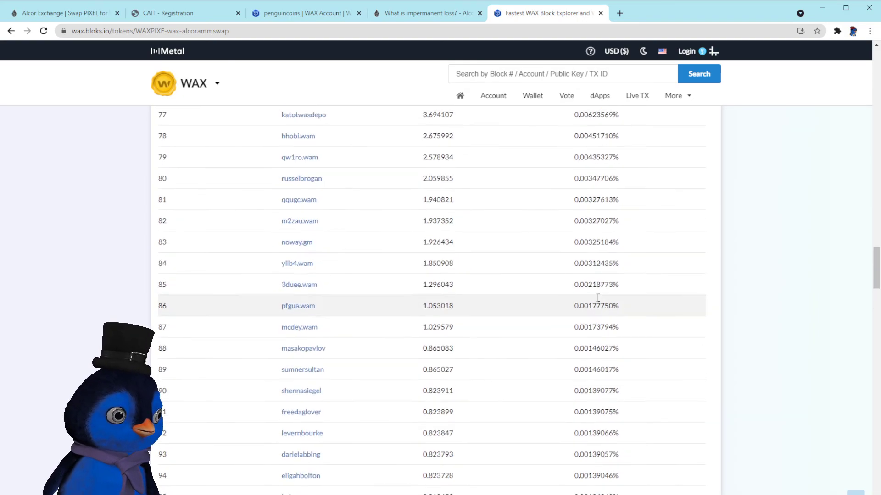
{"action": "scroll", "coordinate": [598, 300], "scroll_direction": "up", "scroll_amount": 11}
{"action": "scroll", "coordinate": [597, 305], "scroll_direction": "up", "scroll_amount": 11}
{"action": "scroll", "coordinate": [596, 310], "scroll_direction": "up", "scroll_amount": 10}
{"action": "scroll", "coordinate": [596, 321], "scroll_direction": "up", "scroll_amount": 7}
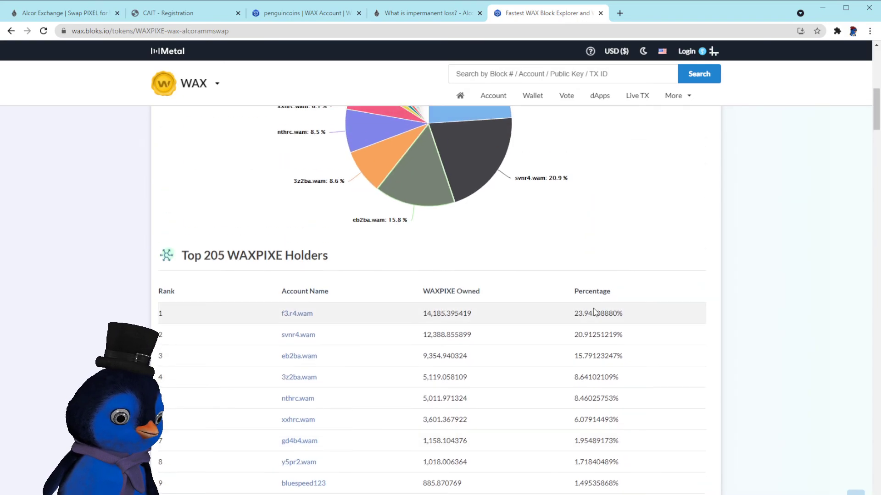
{"action": "scroll", "coordinate": [598, 358], "scroll_direction": "up", "scroll_amount": 5}
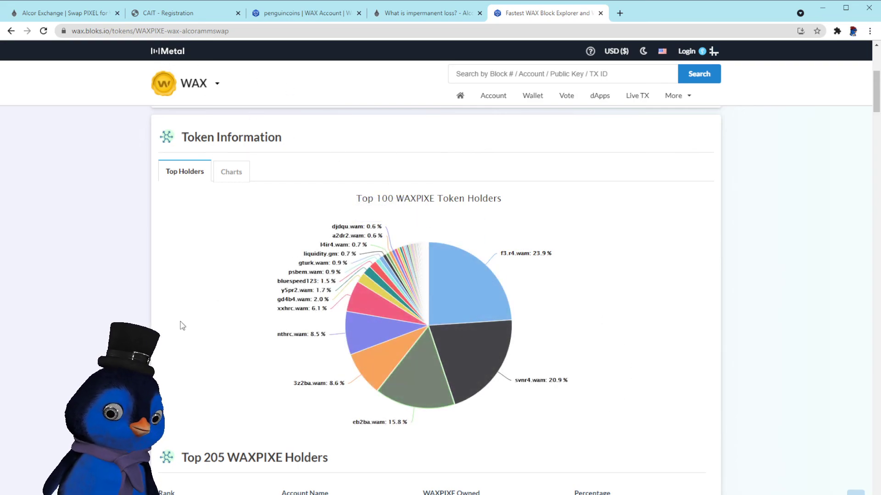
Return to Alcor's Liquidity Positions showing WAX/PIXEL at 0.17% share, highlighting the © 2021 footer.
{"action": "left_click", "coordinate": [62, 14]}
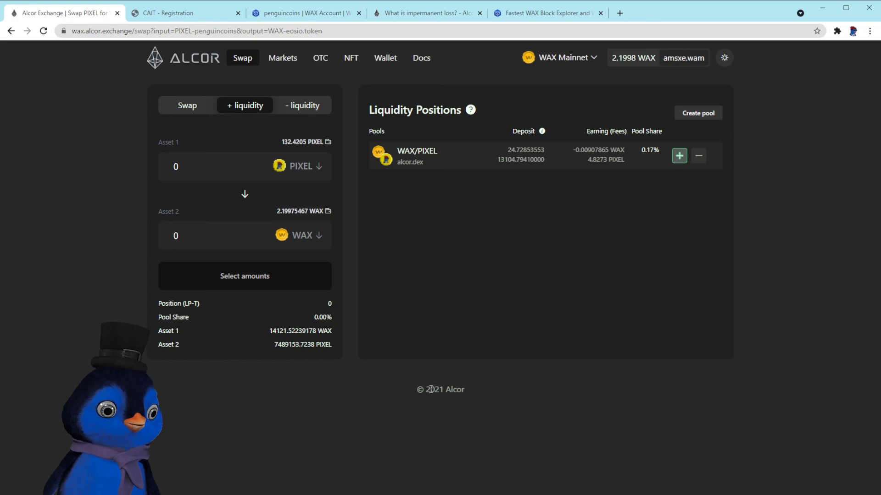
{"action": "triple_click", "coordinate": [433, 390]}
{"action": "left_click", "coordinate": [438, 391]}
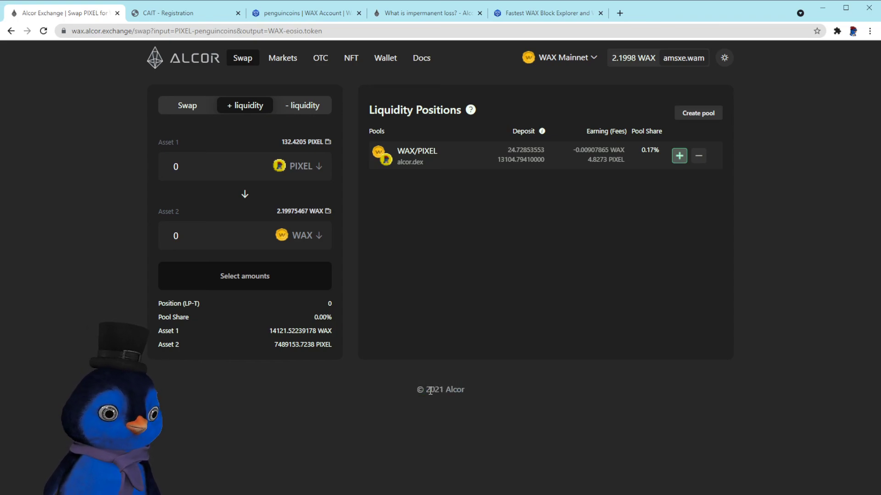
{"action": "triple_click", "coordinate": [431, 389]}
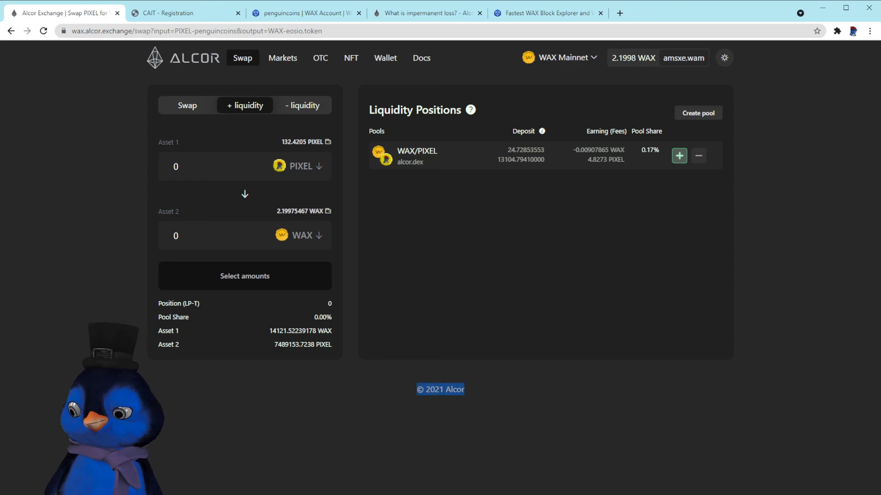